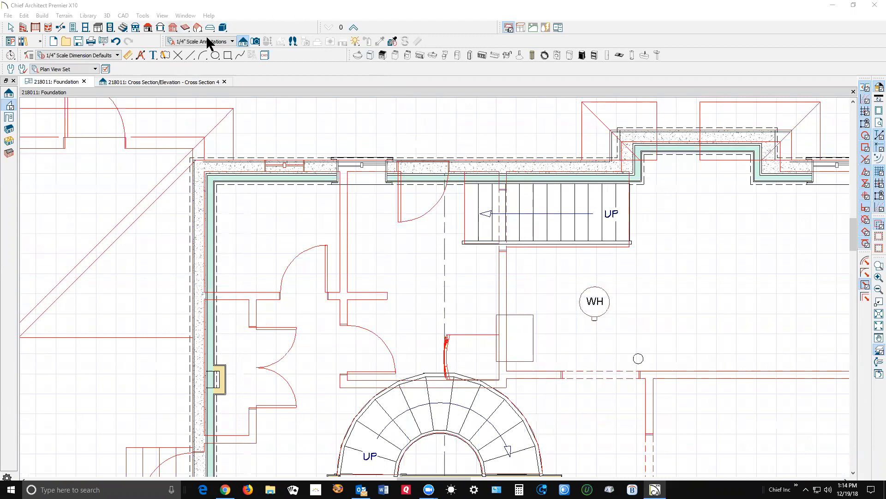
Turn on the display of the Cameras layer in the Plan View Set.
click(106, 68)
key(c)
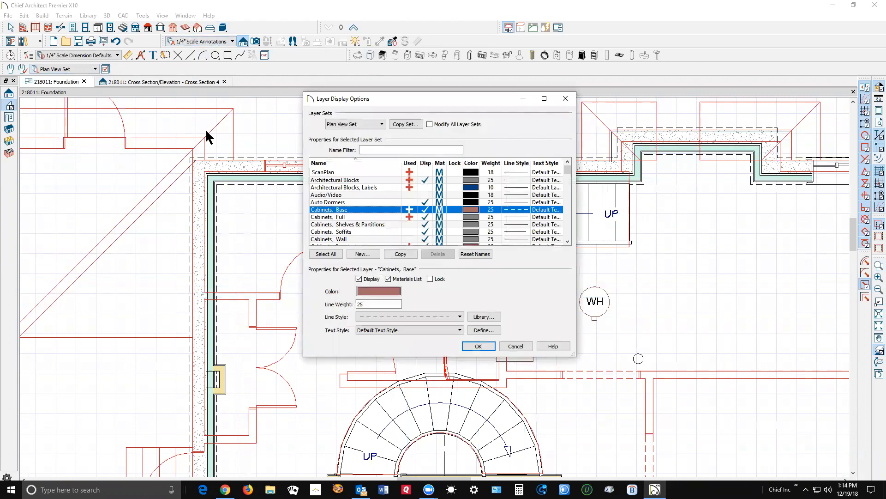
scroll(386, 191, down, 7)
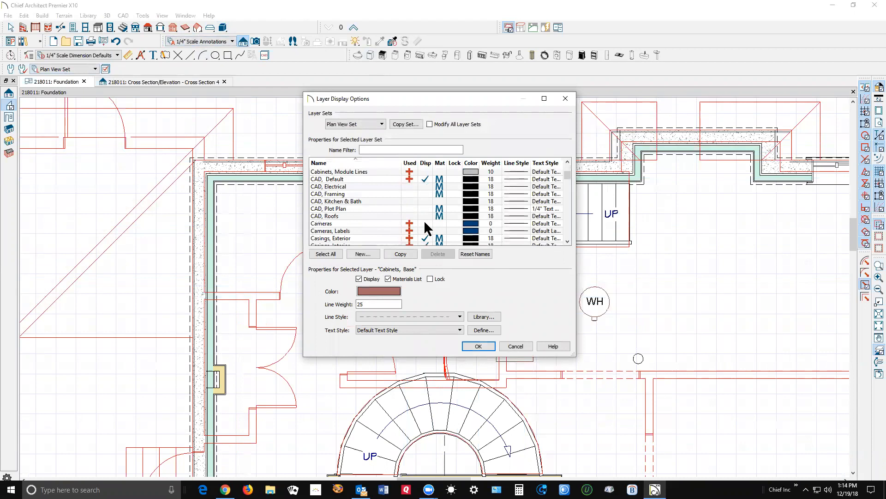
click(438, 223)
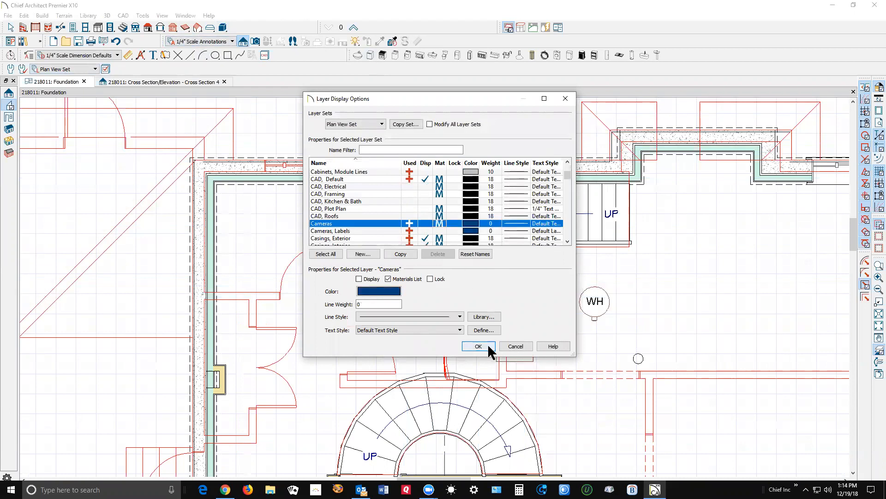
click(426, 223)
click(475, 346)
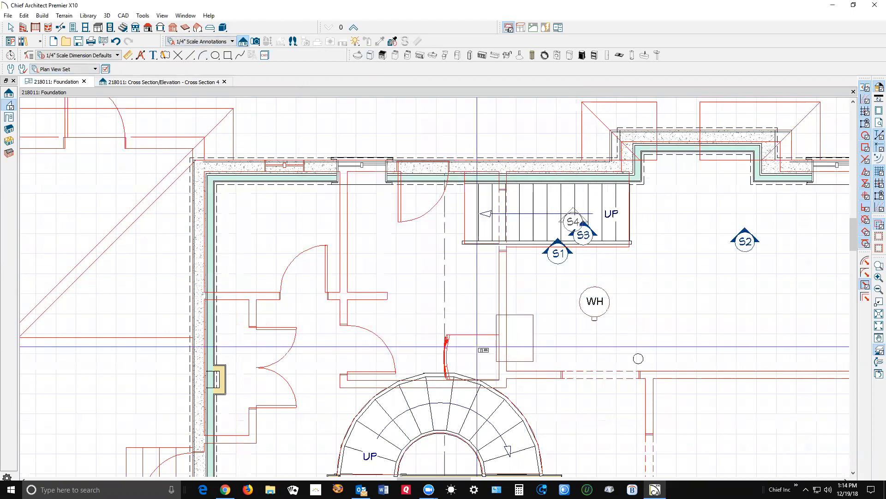
Open the cross section from camera symbol S4 and inspect the dashed diagonal line above the basement stairs.
double_click(572, 224)
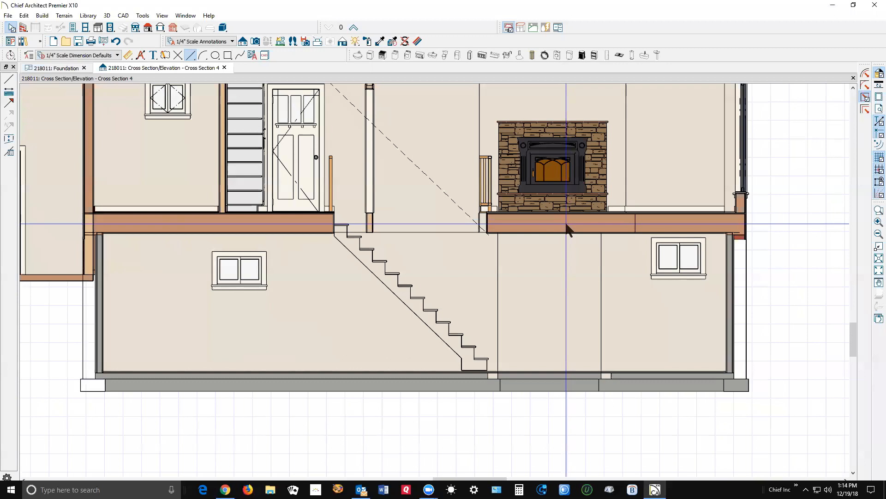
scroll(577, 243, down, 1)
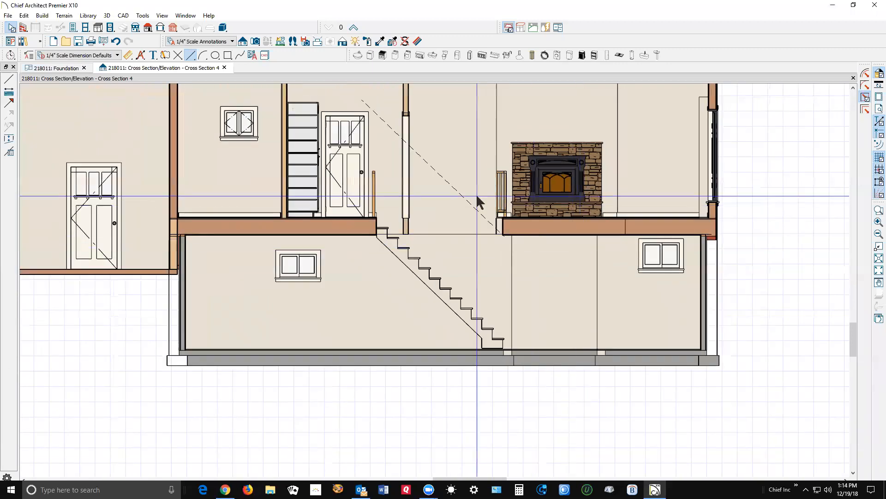
click(449, 182)
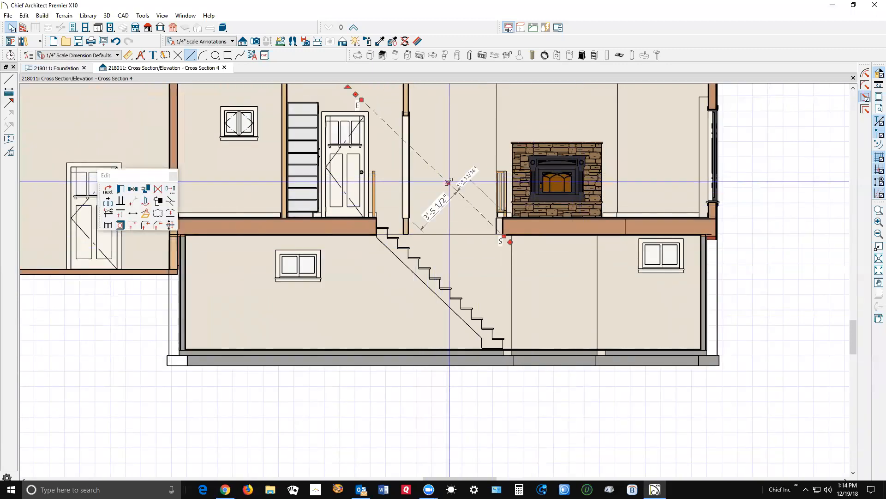
key(Escape)
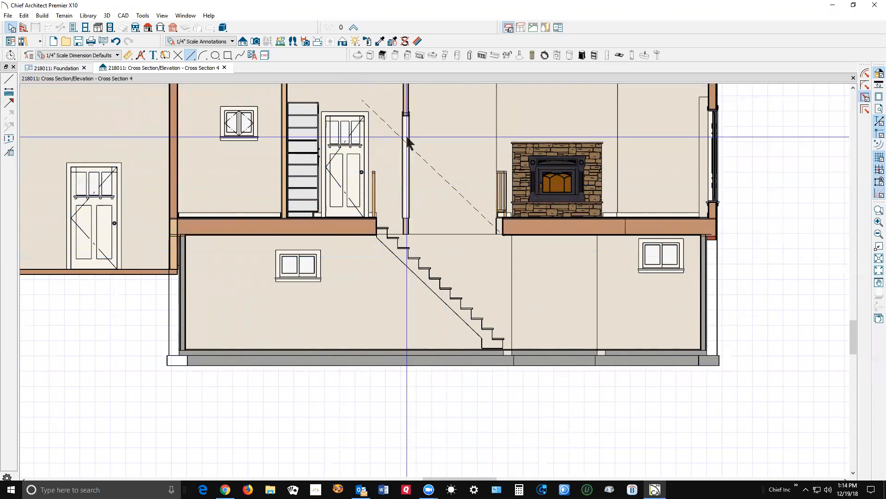
Go to the 1st Floor plan and examine the Laundry and Stairwell rooms around the wall crossing the straight stairs.
key(ctrl+Tab)
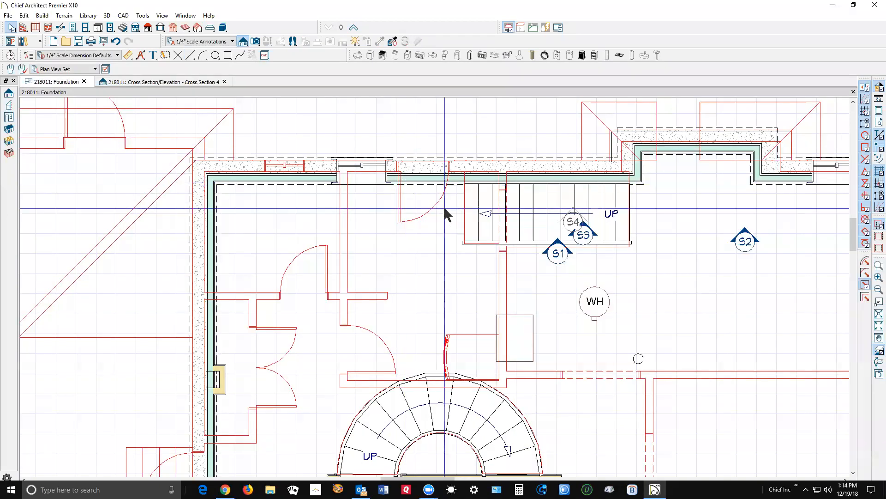
click(353, 27)
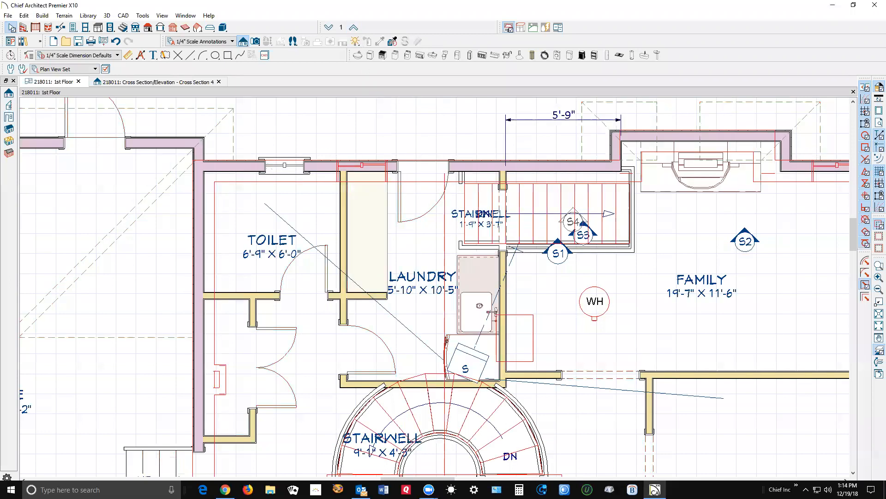
scroll(508, 207, up, 3)
scroll(507, 209, up, 1)
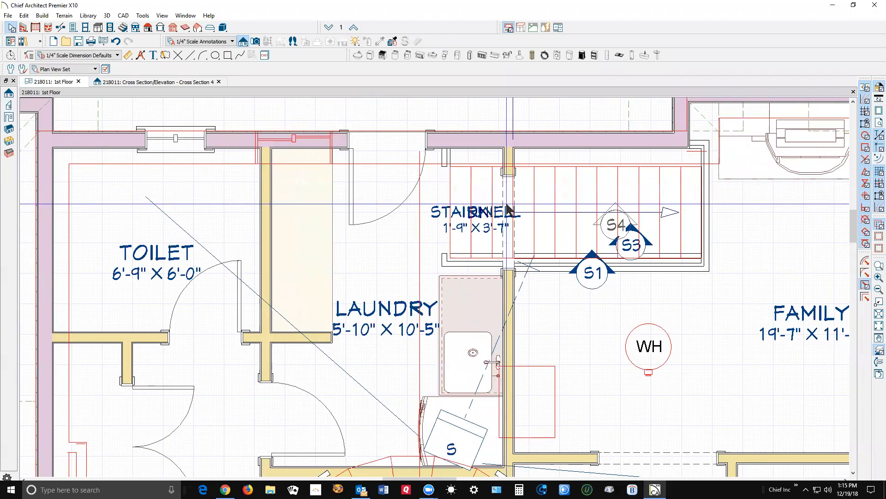
click(413, 238)
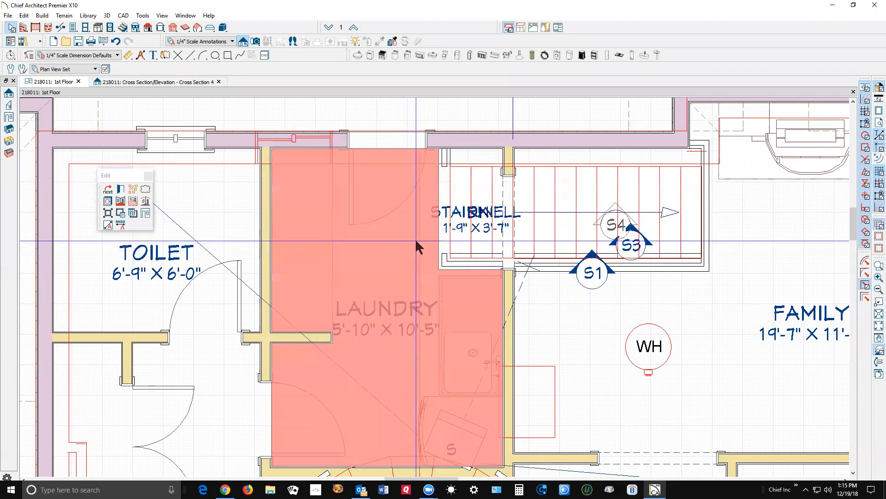
click(474, 203)
click(476, 193)
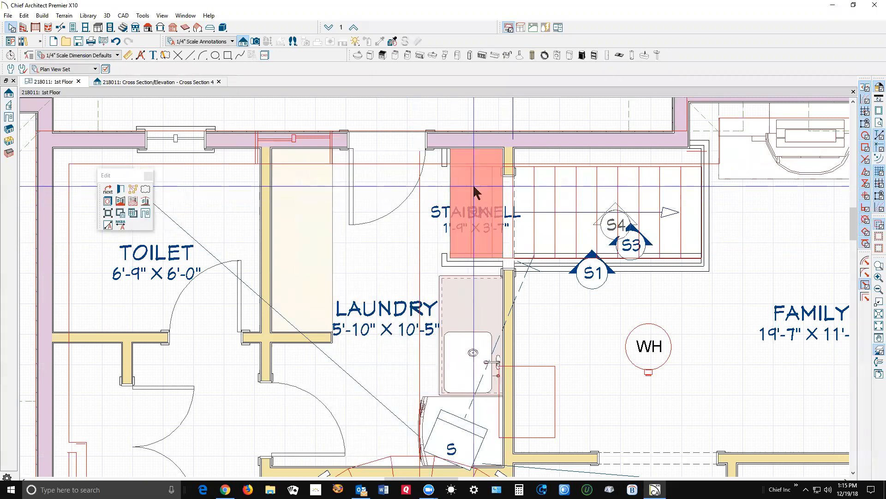
key(Escape)
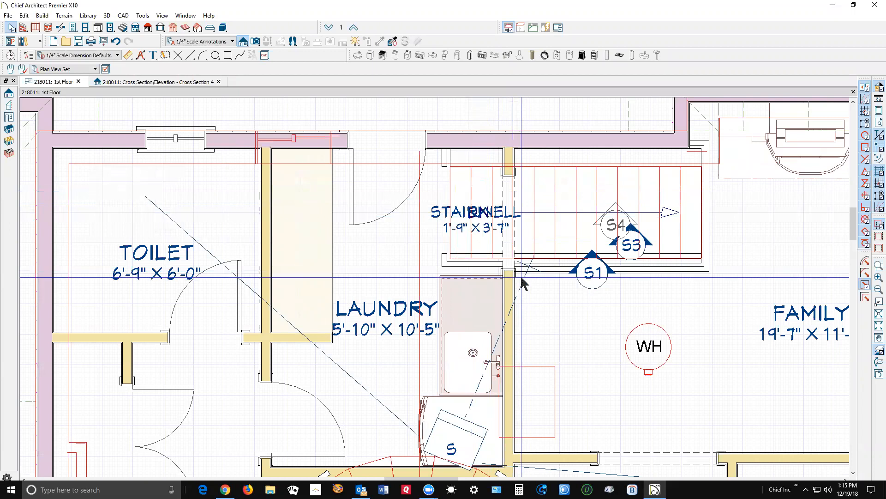
Shorten the wall crossing the straight stairs so it ends at the stair railing, leaving the stairwell opening clear.
click(514, 147)
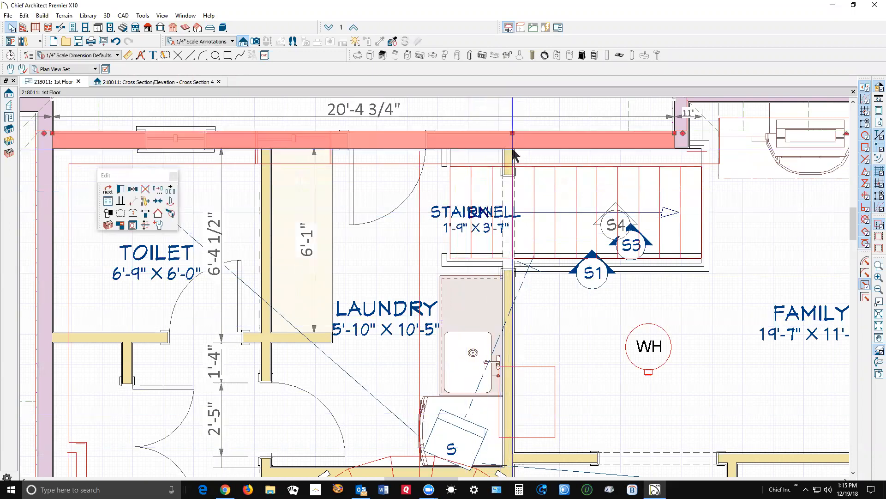
click(509, 159)
drag(504, 182, 503, 272)
click(521, 260)
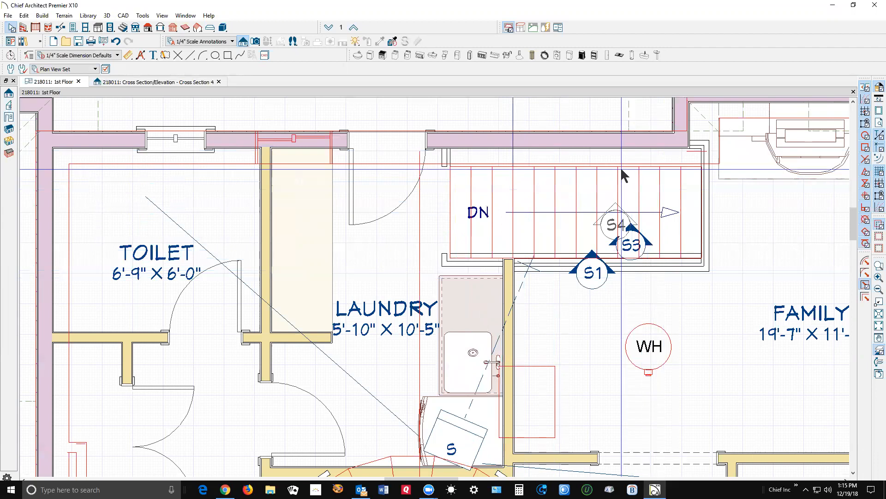
click(614, 156)
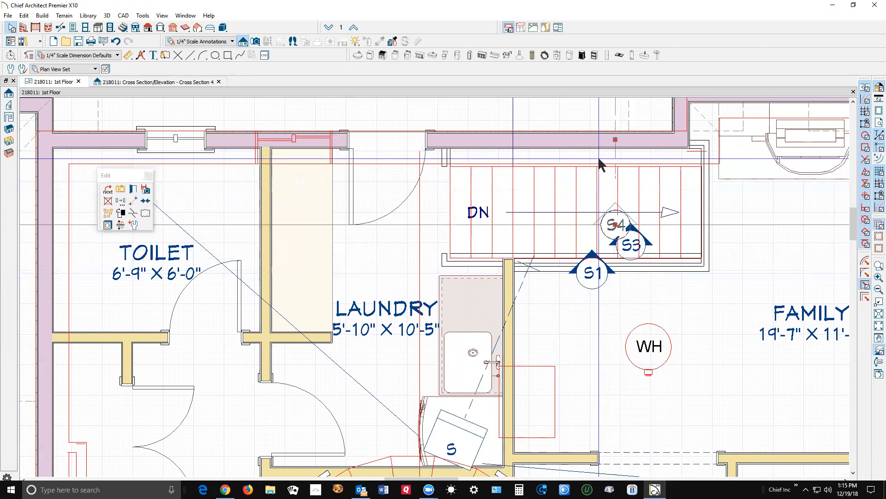
click(598, 159)
key(Escape)
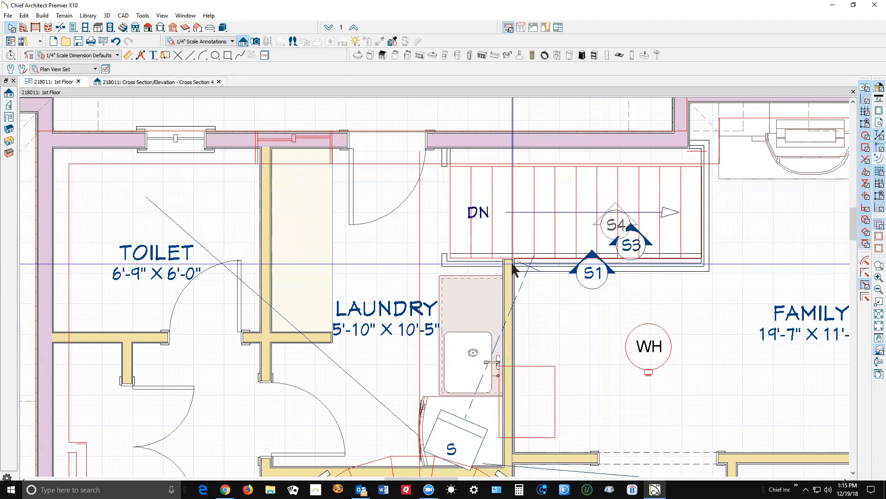
Align the short laundry-side railing with the long railing beside the stairs, and check the stair opening in Cross Section 4.
scroll(512, 265, up, 2)
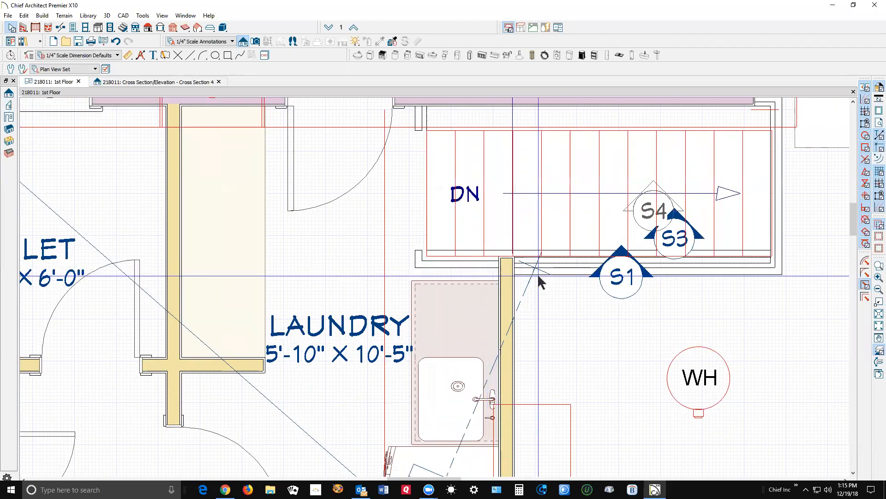
click(506, 273)
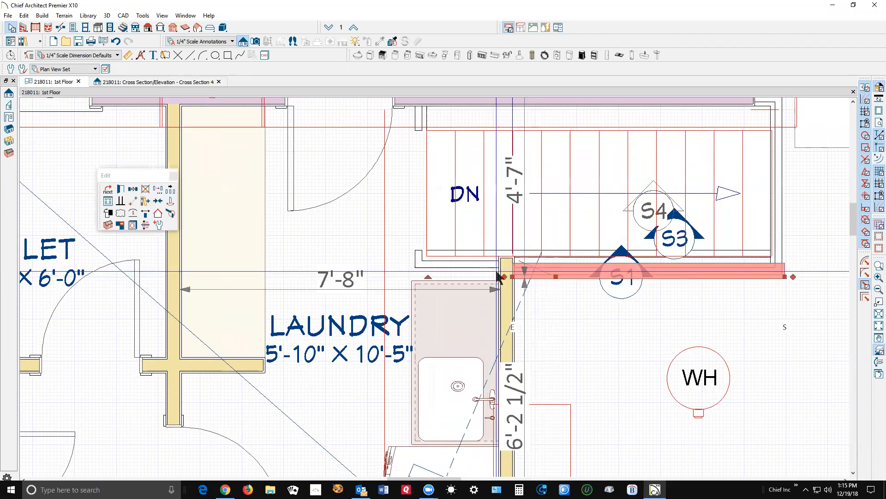
click(457, 261)
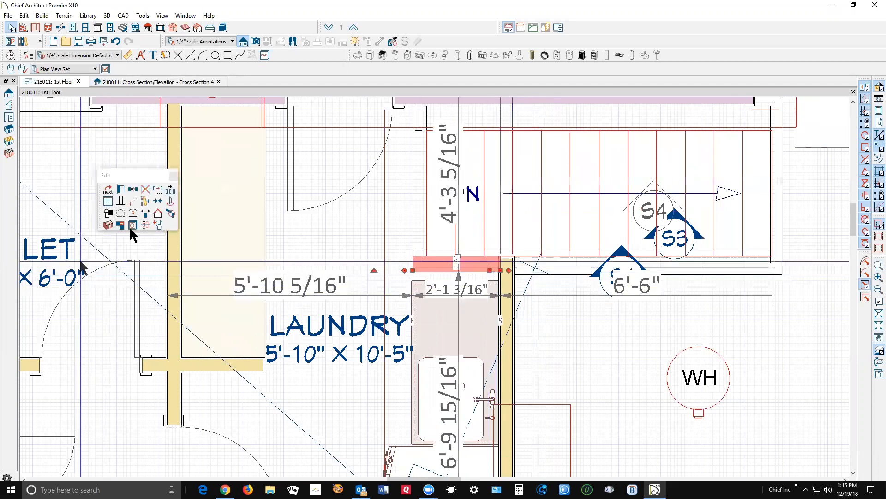
click(157, 201)
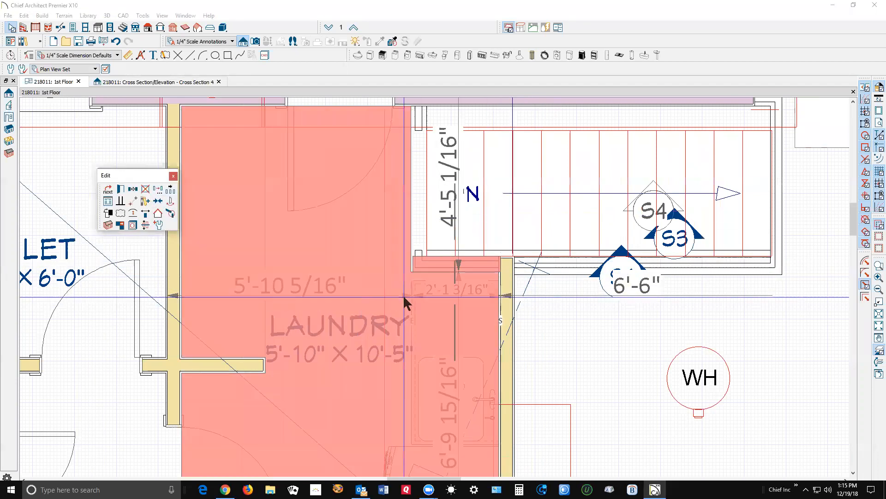
click(525, 275)
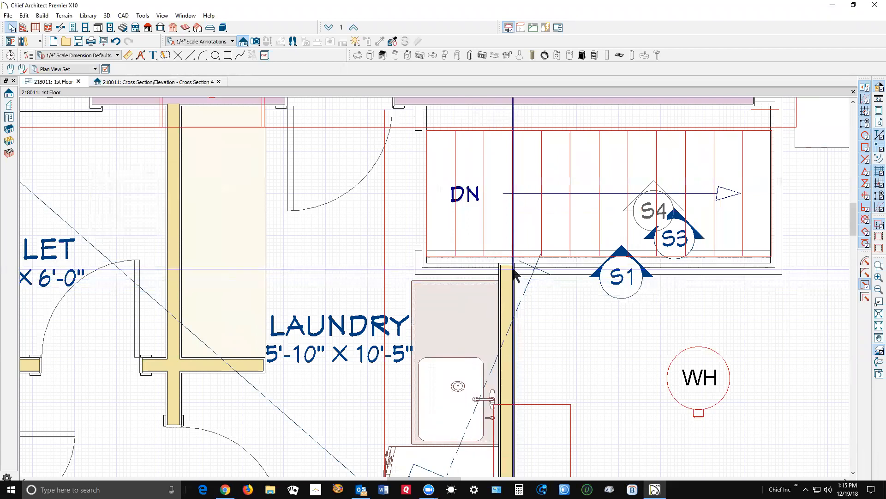
scroll(514, 273, down, 1)
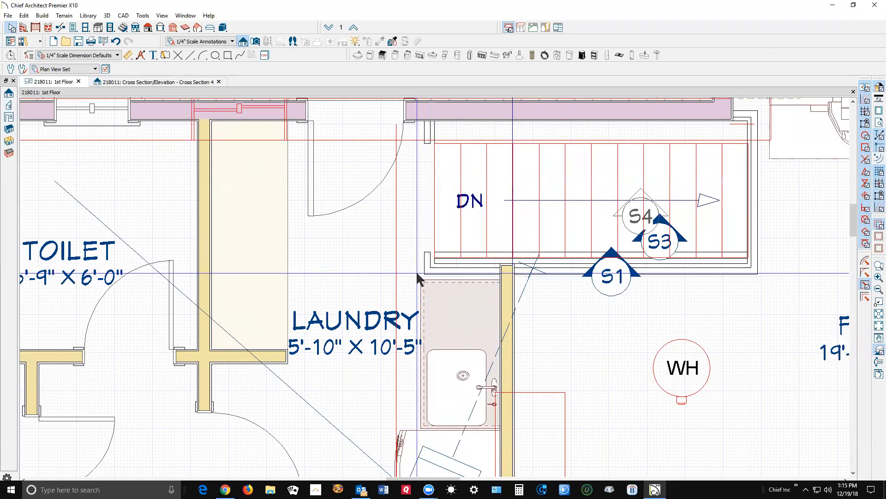
key(ctrl+Tab)
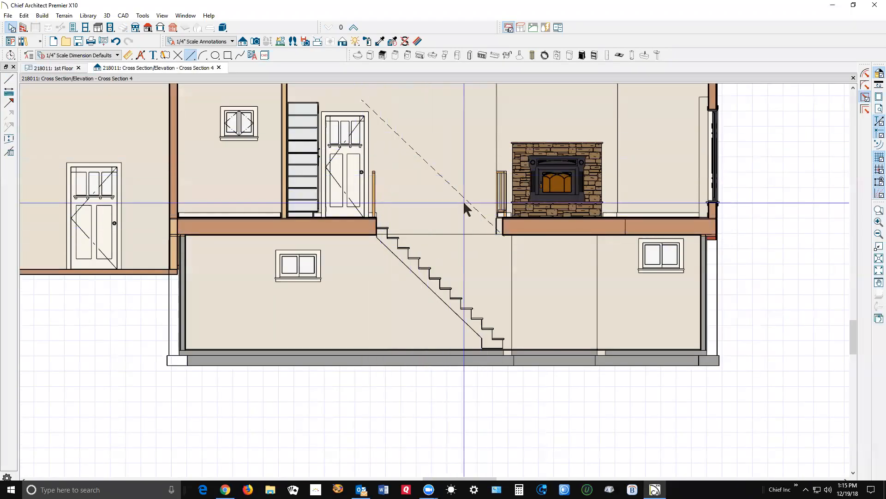
key(ctrl+Tab)
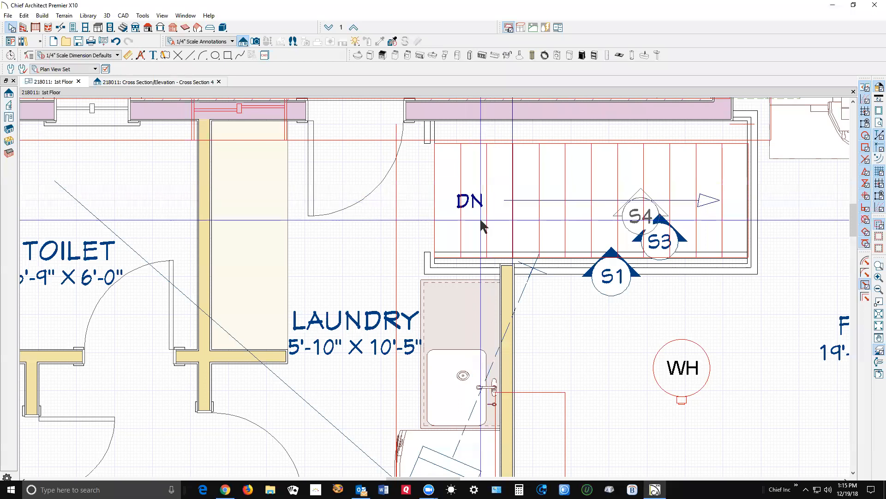
Create a full camera view from the Family room looking toward the stair opening and Laundry.
scroll(480, 226, down, 2)
click(255, 41)
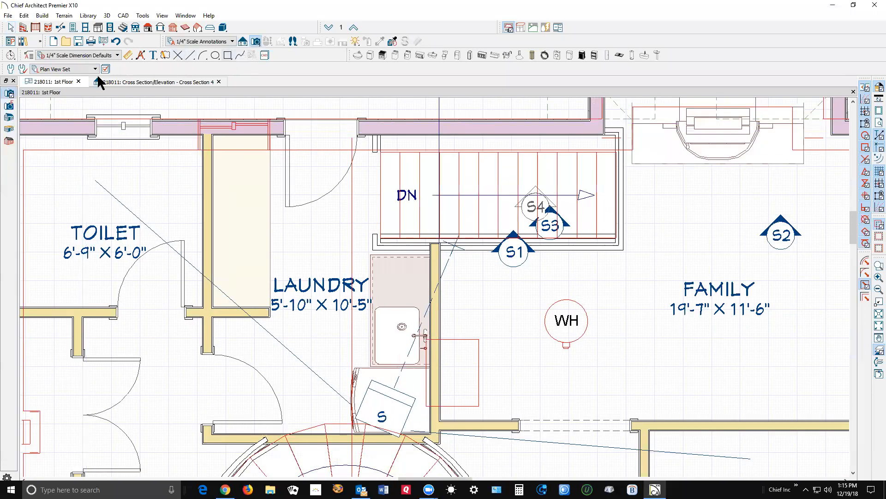
click(7, 93)
scroll(47, 211, down, 2)
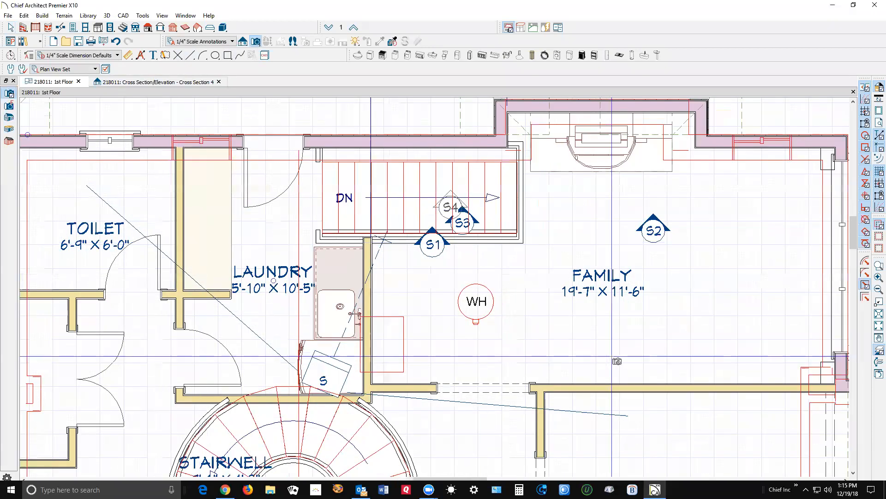
drag(722, 282, 321, 197)
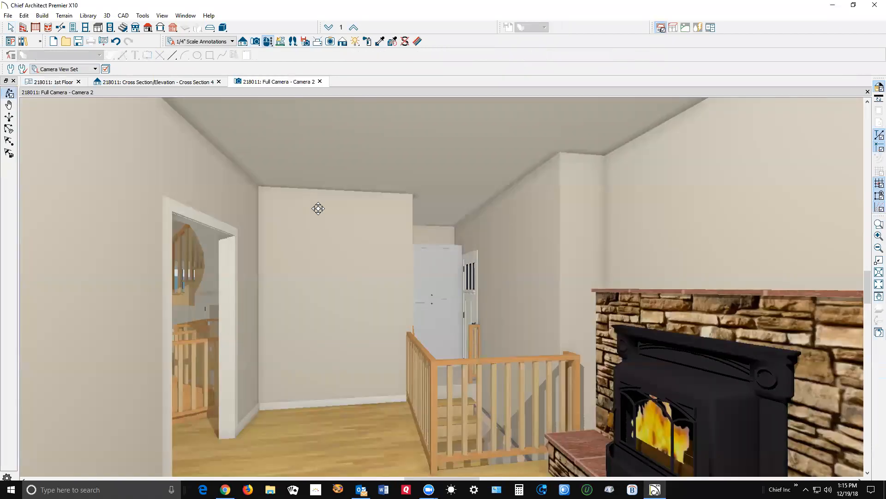
Examine the stair railing and opened stairwell from several angles in the 3D view, and close that view.
drag(453, 324, 463, 342)
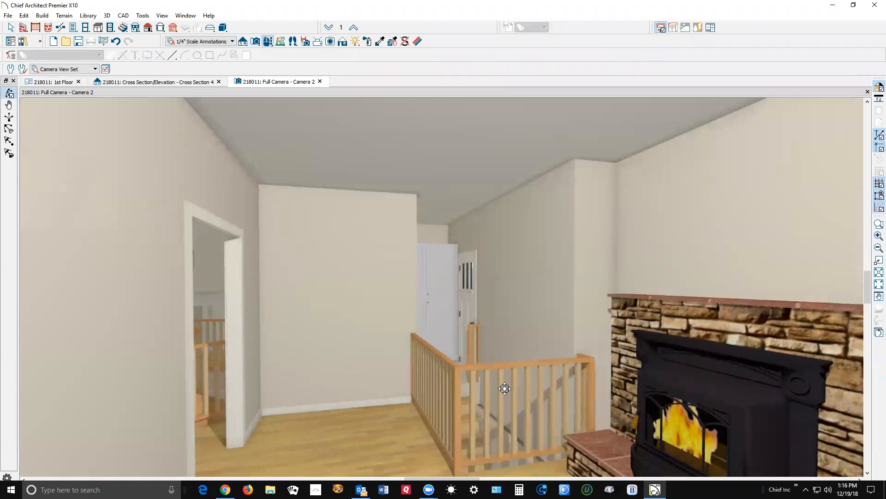
drag(465, 355, 451, 358)
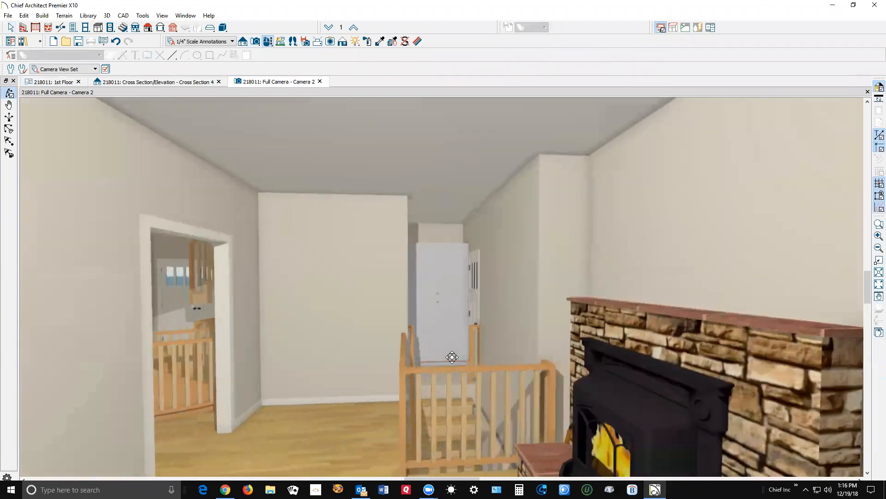
drag(451, 437, 454, 436)
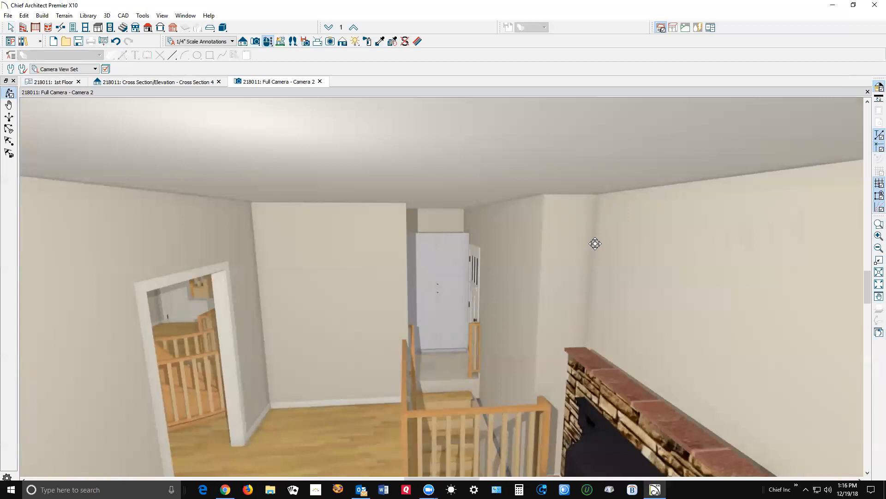
click(868, 91)
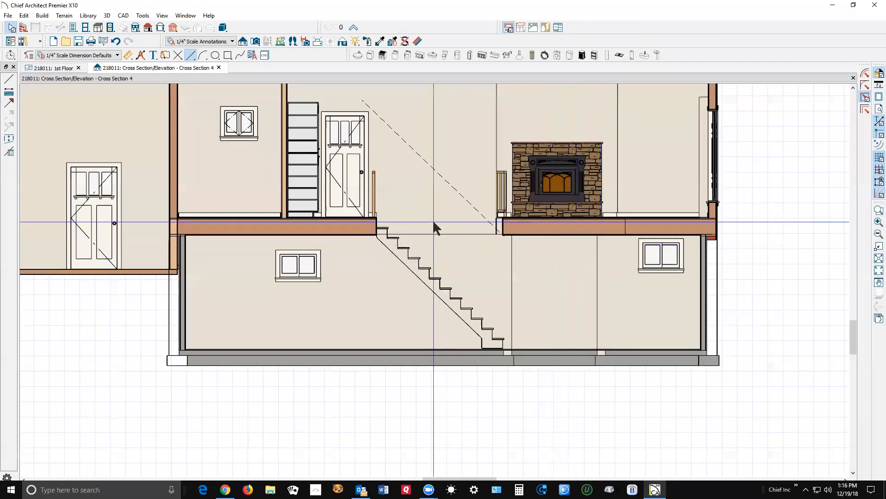
Return to the 1st Floor plan and turn off the reference floor display.
scroll(433, 223, down, 1)
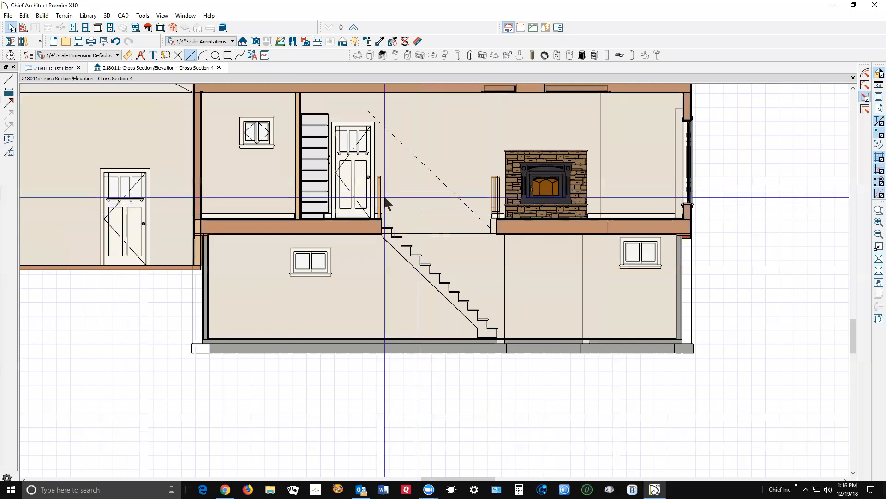
key(ctrl+Tab)
key(space)
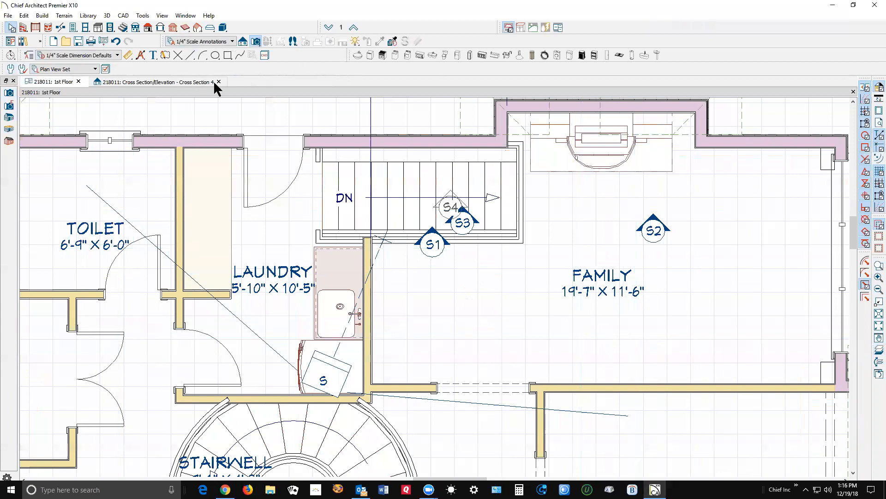
Create a full camera view from the Laundry toward the stair opening and angle it down into the stairwell.
click(255, 42)
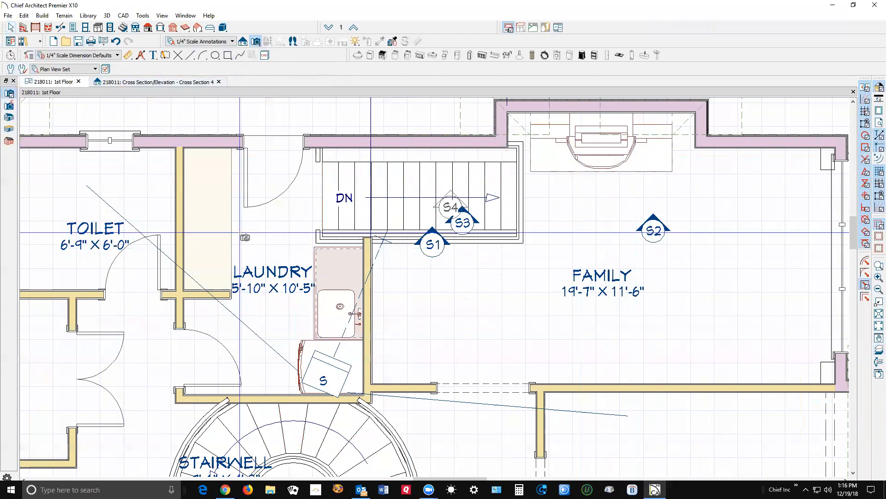
click(409, 135)
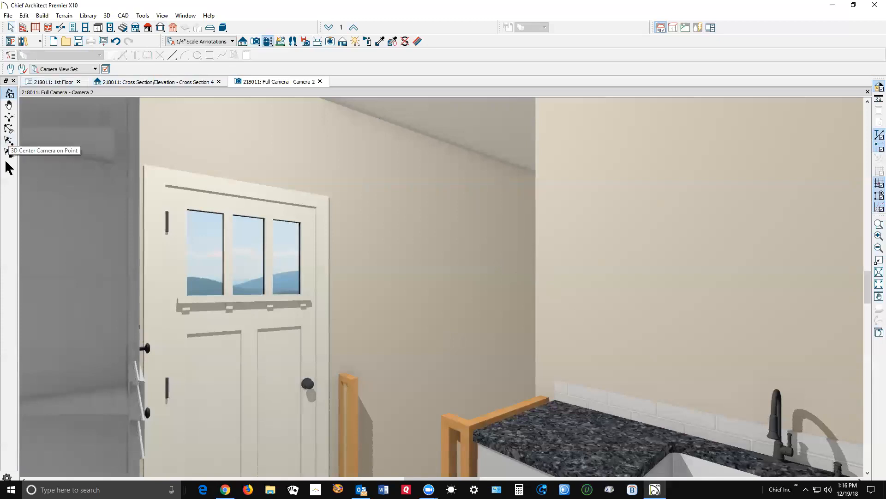
click(9, 130)
drag(488, 257, 440, 415)
drag(461, 380, 466, 426)
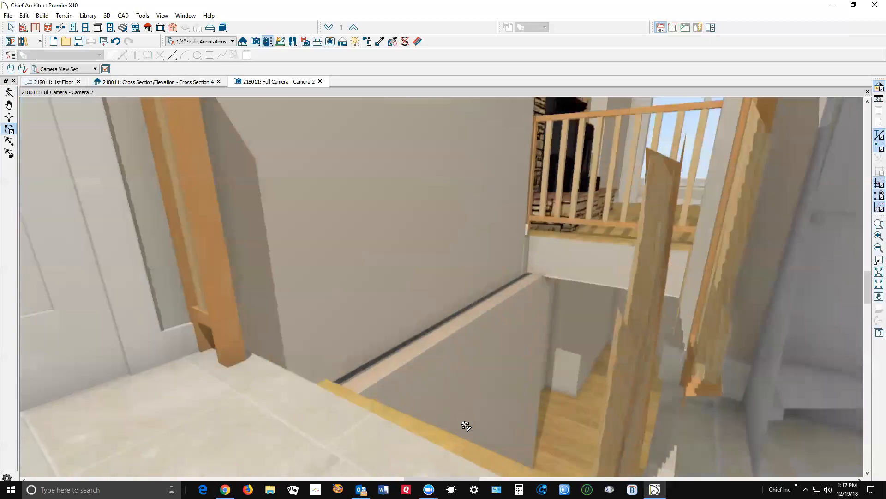
Review the basement staircase's riser and tread settings and its 3D preview in the specification, and dismiss it without changes.
key(space)
double_click(481, 451)
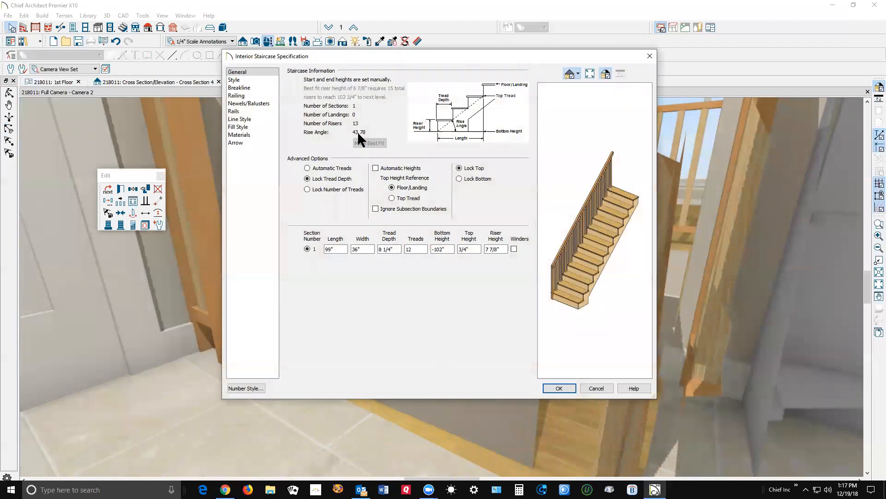
drag(575, 264, 449, 221)
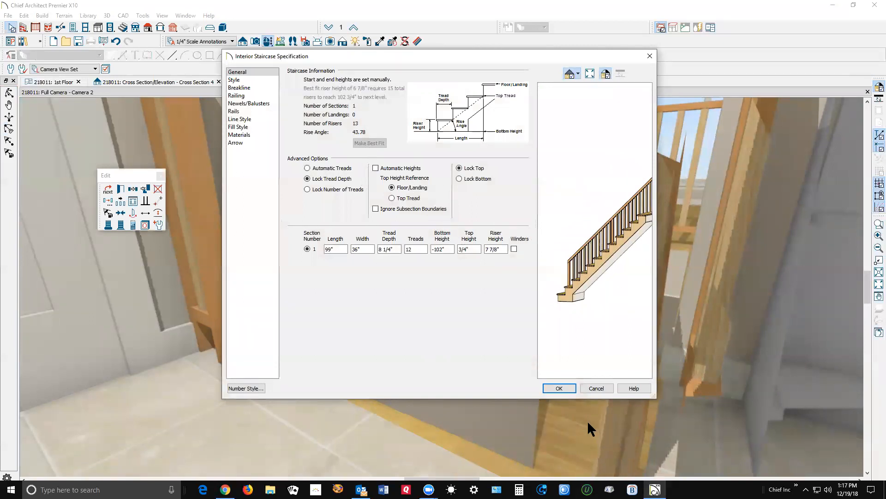
click(596, 388)
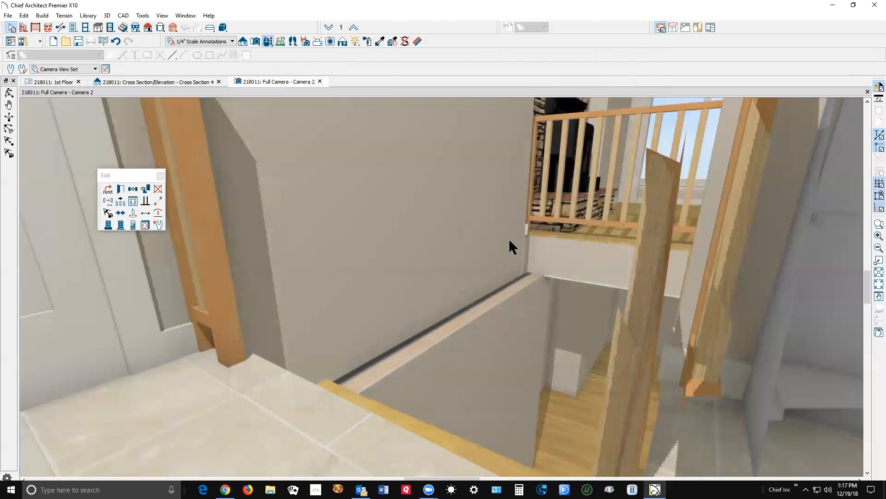
Examine the stairwell and its railings from the Laundry side and from above, and close the camera view.
scroll(642, 298, down, 2)
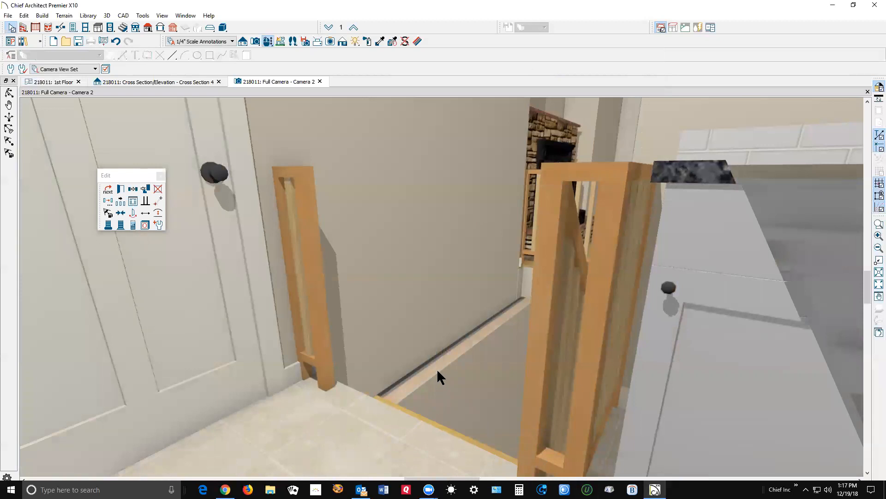
click(9, 94)
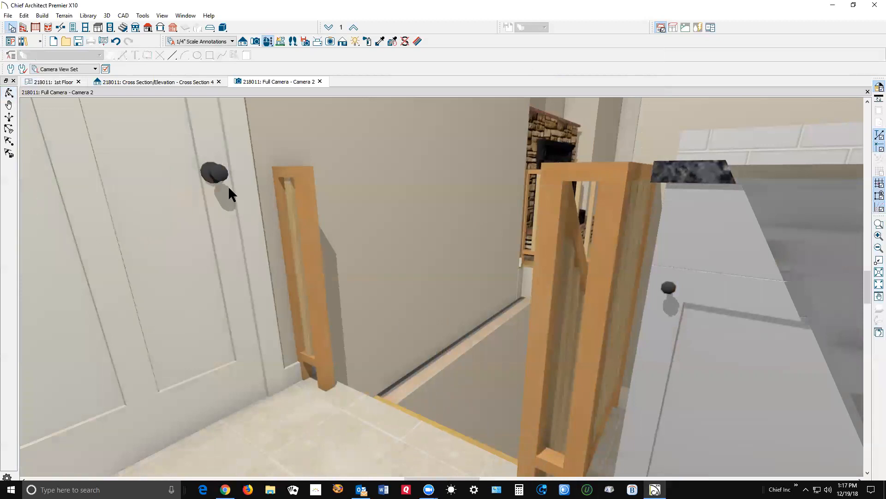
click(11, 92)
drag(181, 197, 214, 237)
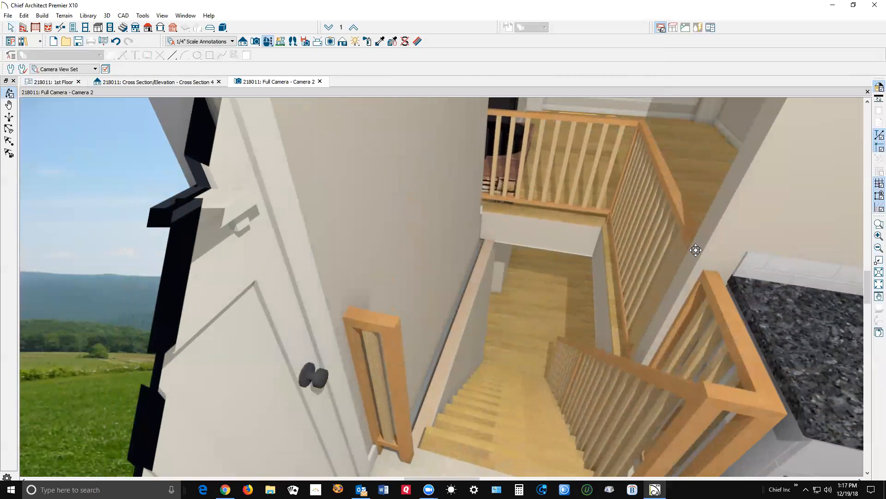
mouse_move(628, 207)
mouse_down()
mouse_move(624, 219)
mouse_move(630, 202)
mouse_up()
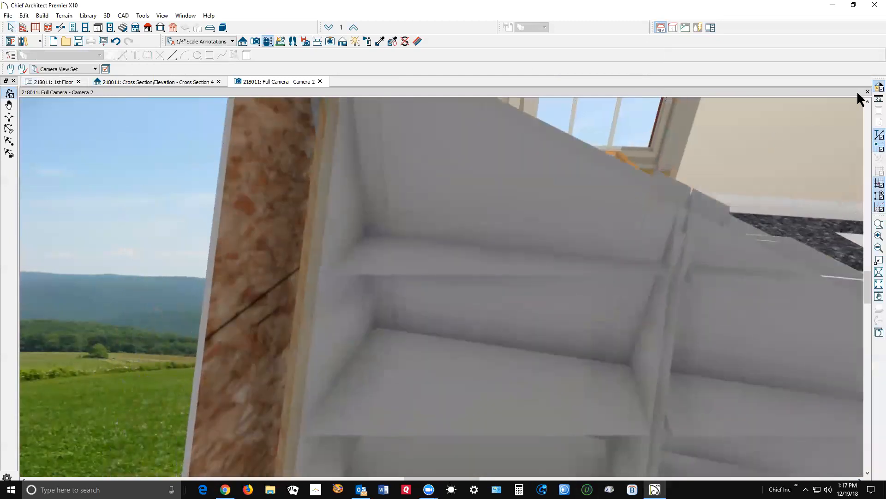
key(ctrl+w)
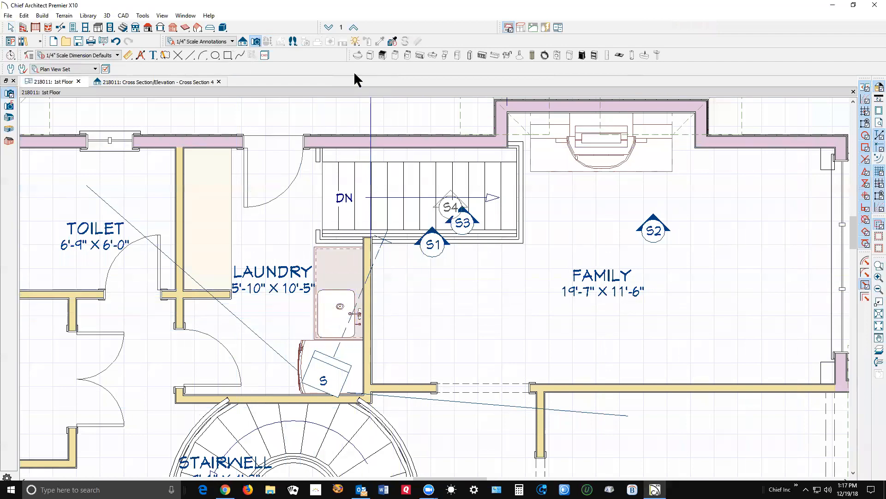
Create a full camera view from the far end of the Family room toward the stairs, inspect the railing beside the fireplace, and close it.
click(257, 41)
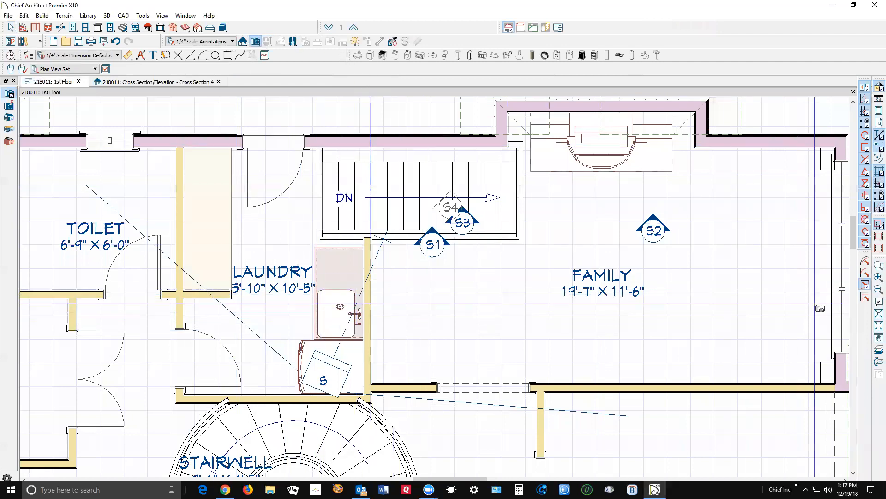
drag(799, 333, 466, 225)
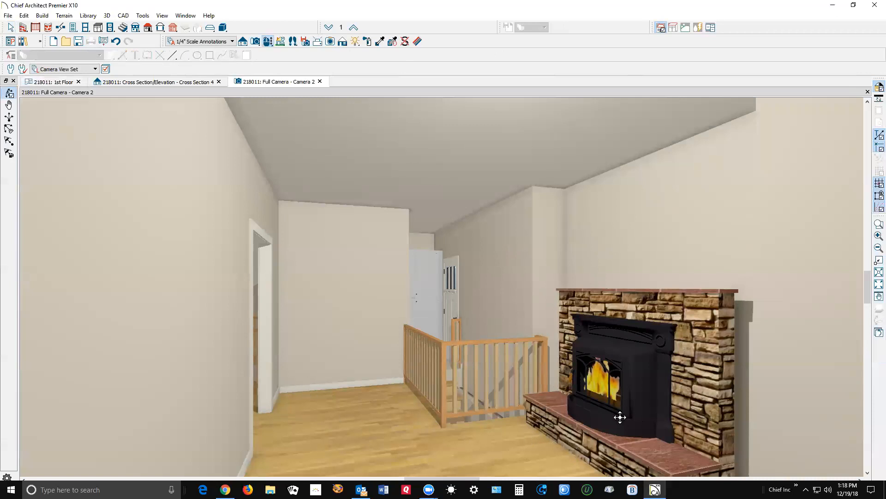
drag(531, 408, 873, 224)
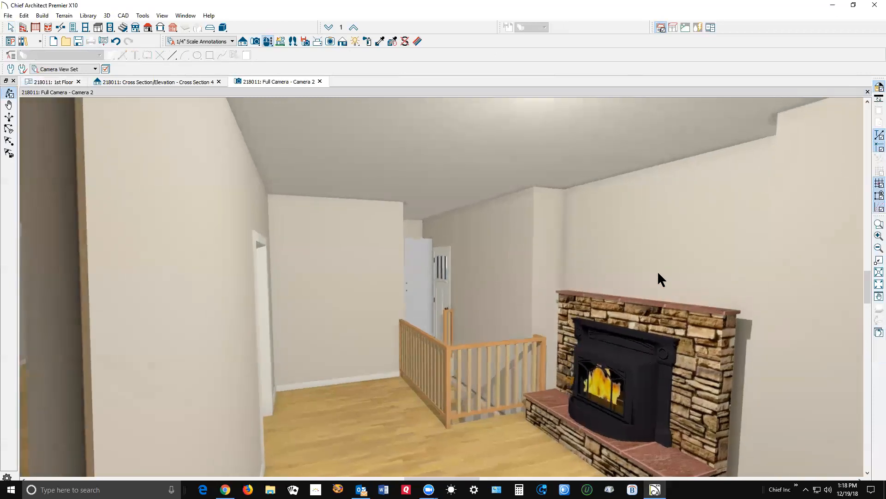
click(868, 91)
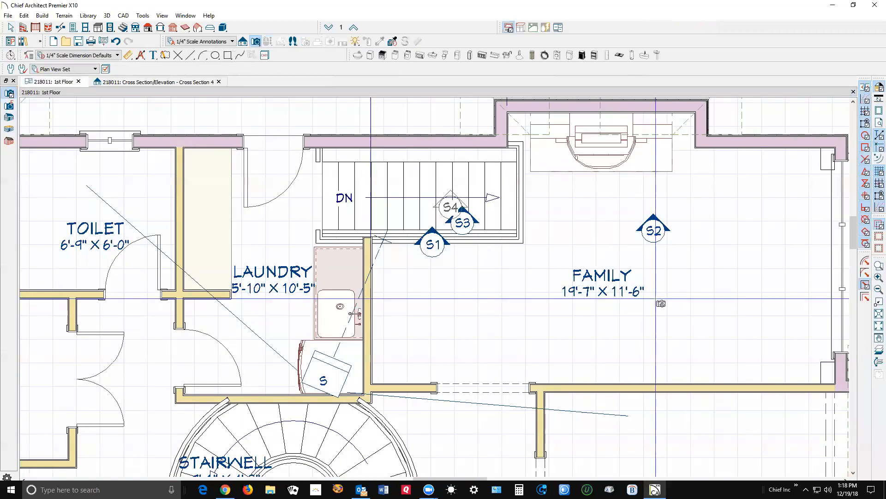
Examine the 1st Floor plan around the stairs, Laundry and Family room in relation to the rest of the floor.
scroll(596, 189, down, 2)
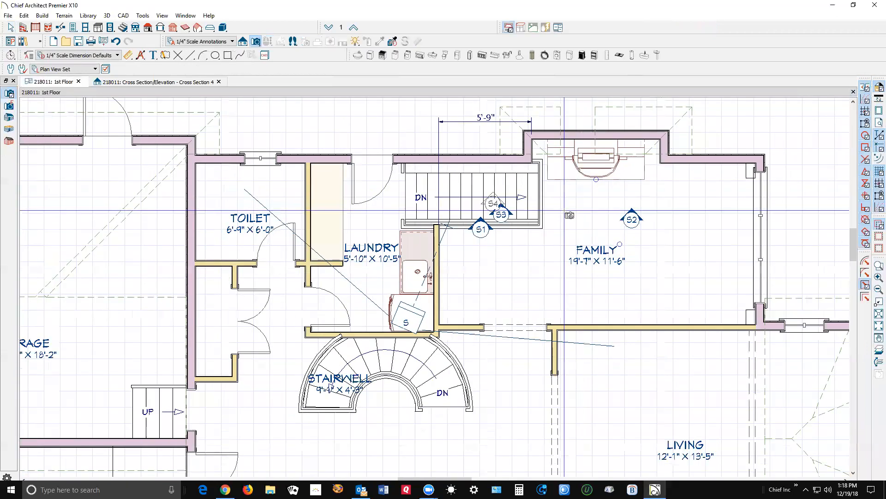
key(space)
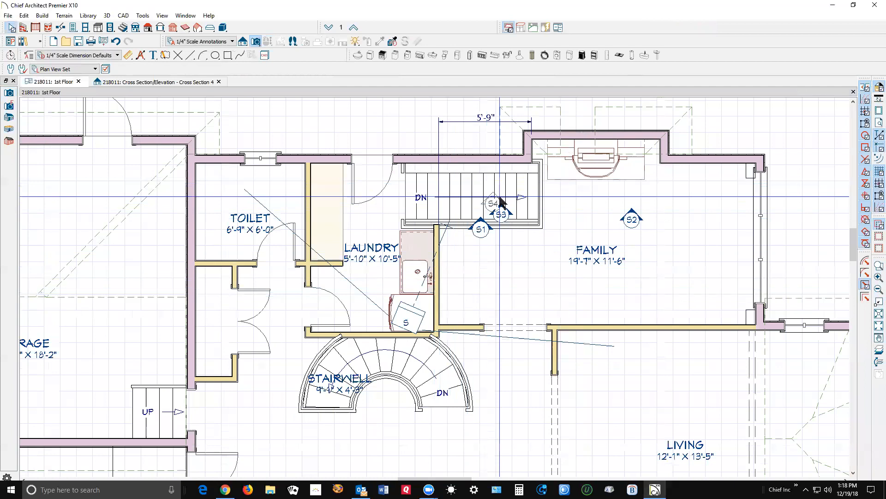
click(642, 254)
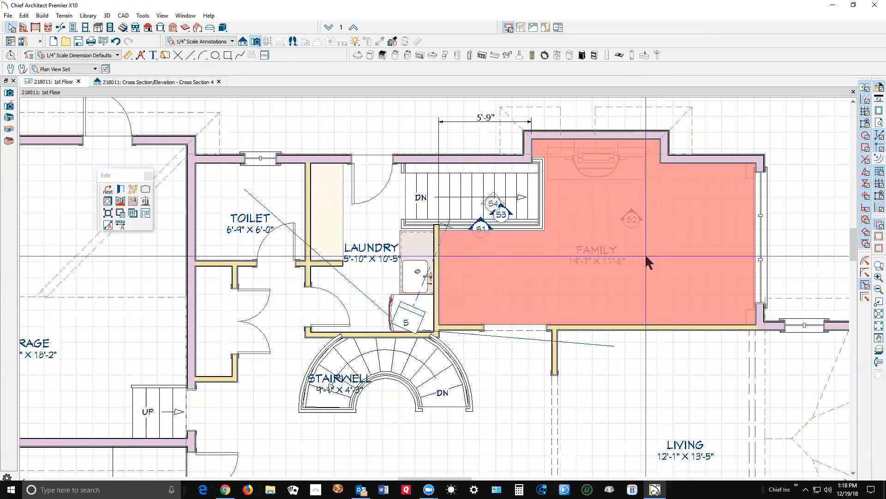
key(Escape)
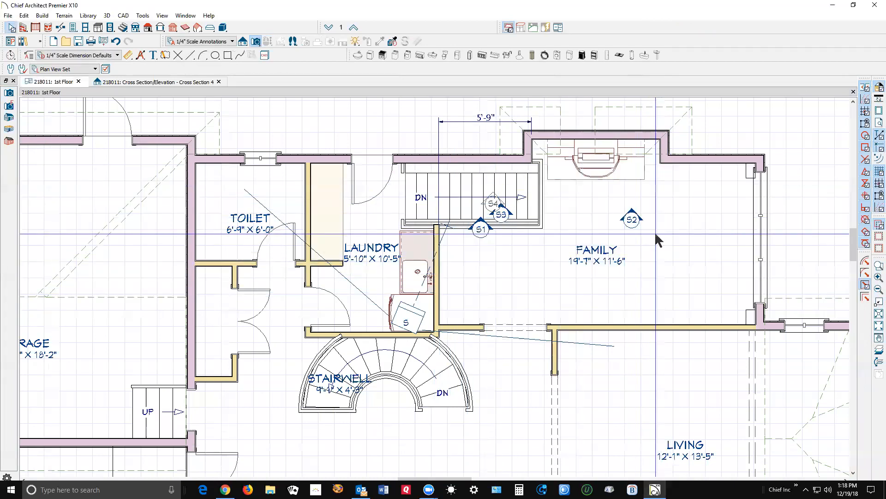
scroll(654, 229, down, 2)
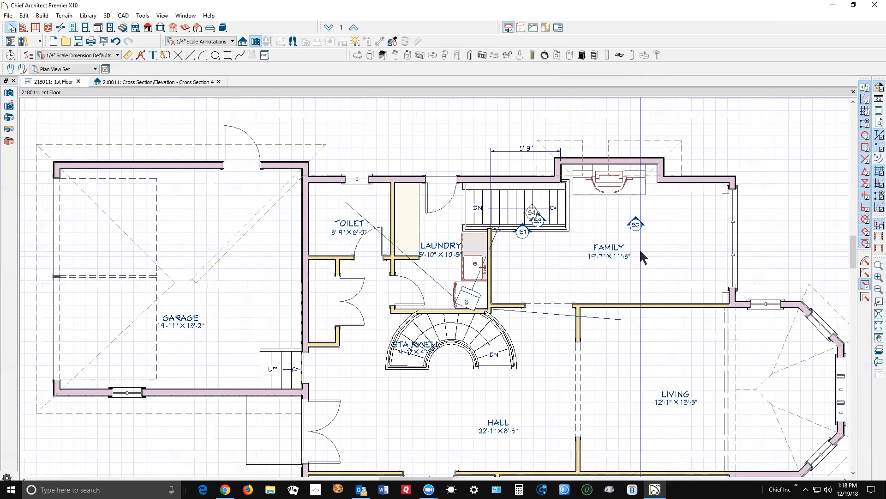
scroll(639, 248, down, 2)
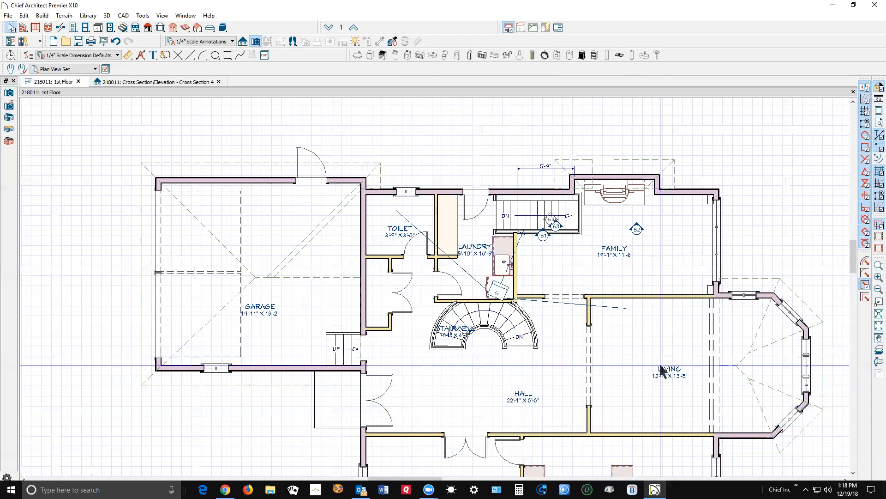
scroll(605, 328, down, 1)
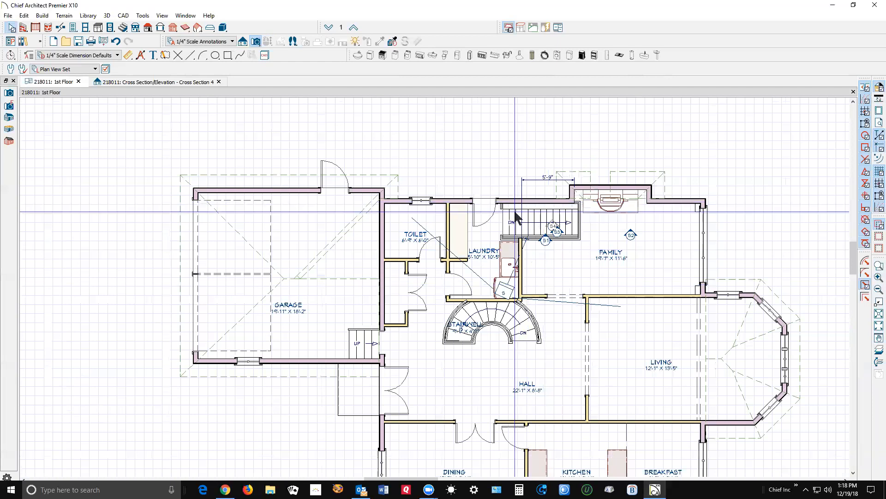
scroll(511, 220, down, 1)
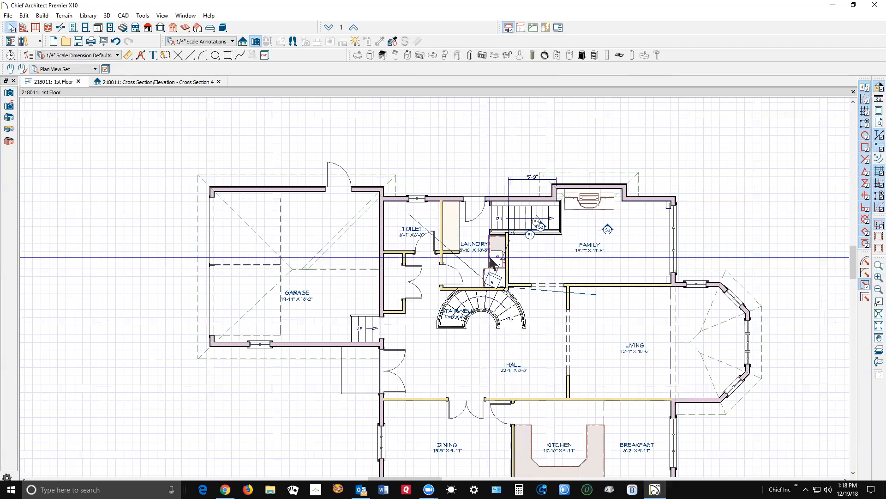
scroll(497, 233, up, 1)
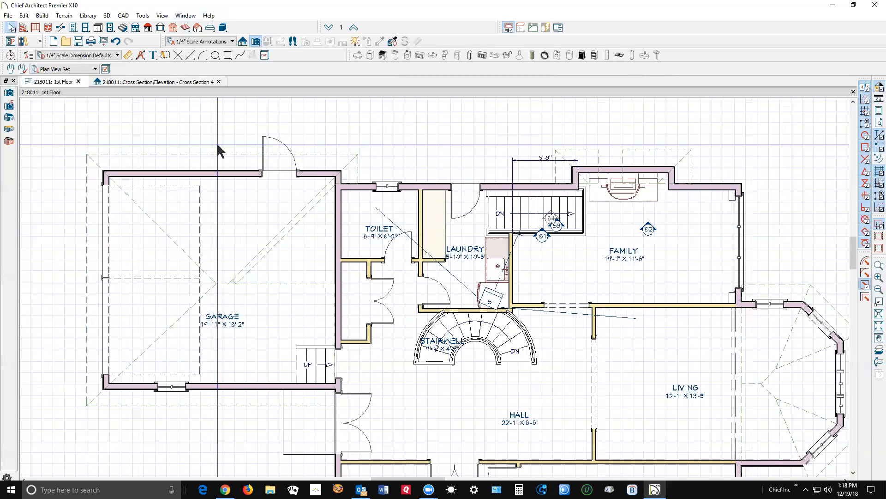